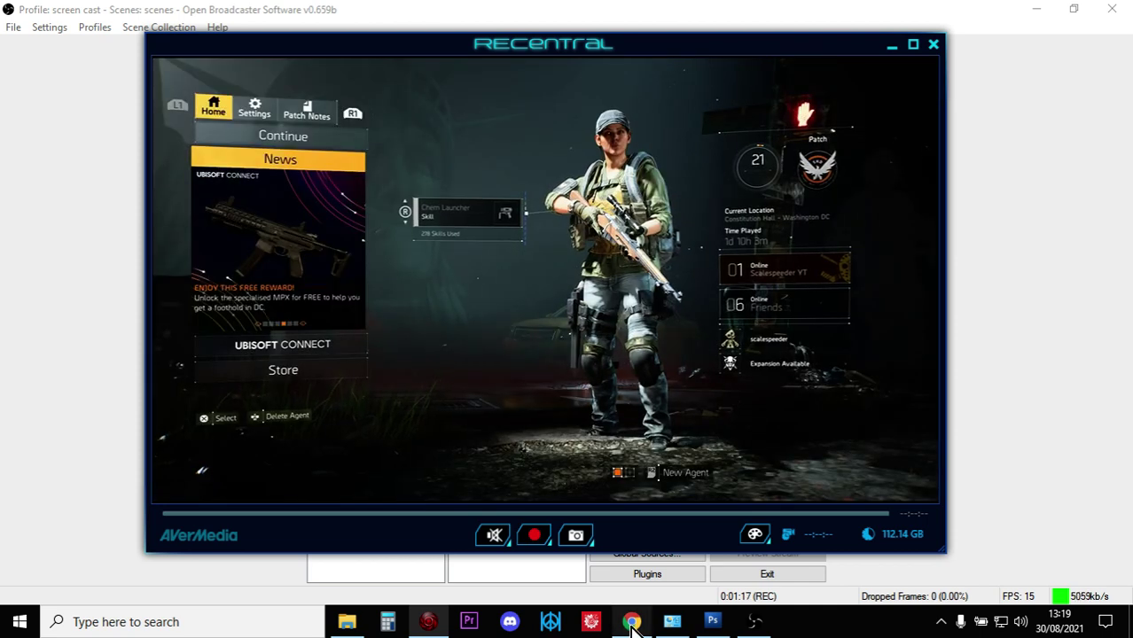
- Switch to Chrome and examine the Aircast pricing plans, comparing the Basic, Premium and Premium (Yearly) features
key(alt+Tab)
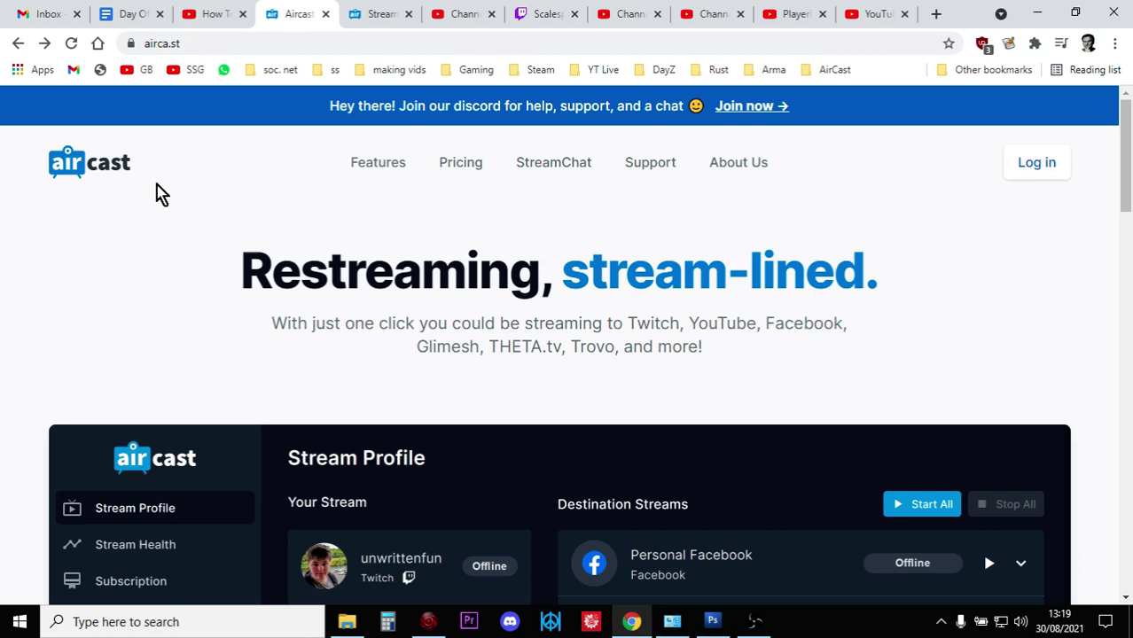
click(448, 169)
scroll(397, 301, down, 2)
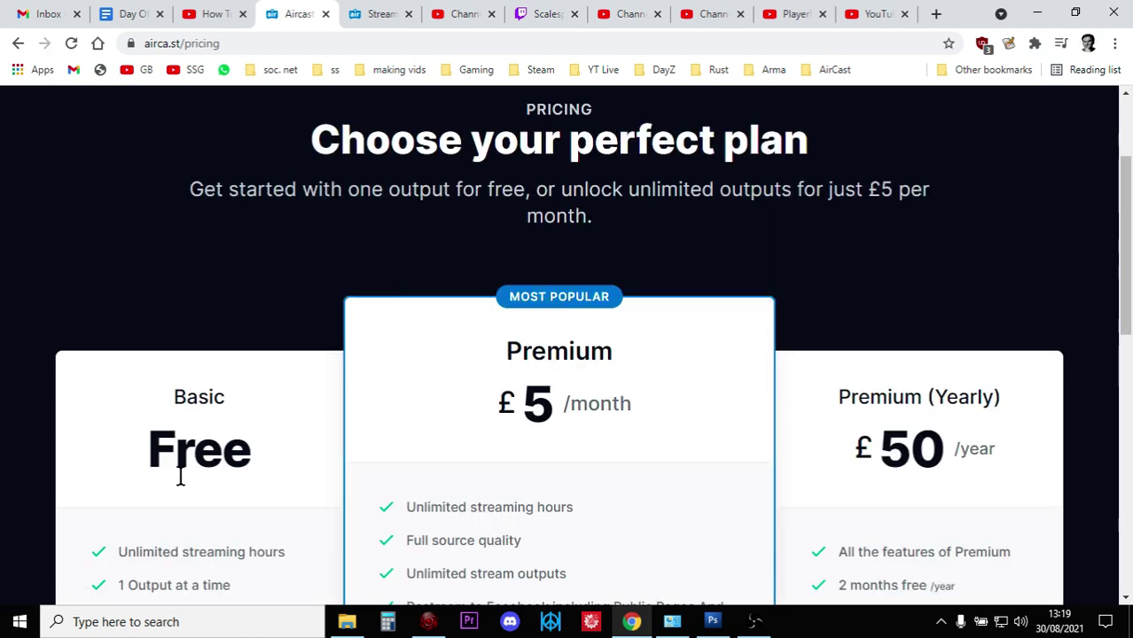
scroll(181, 483, down, 2)
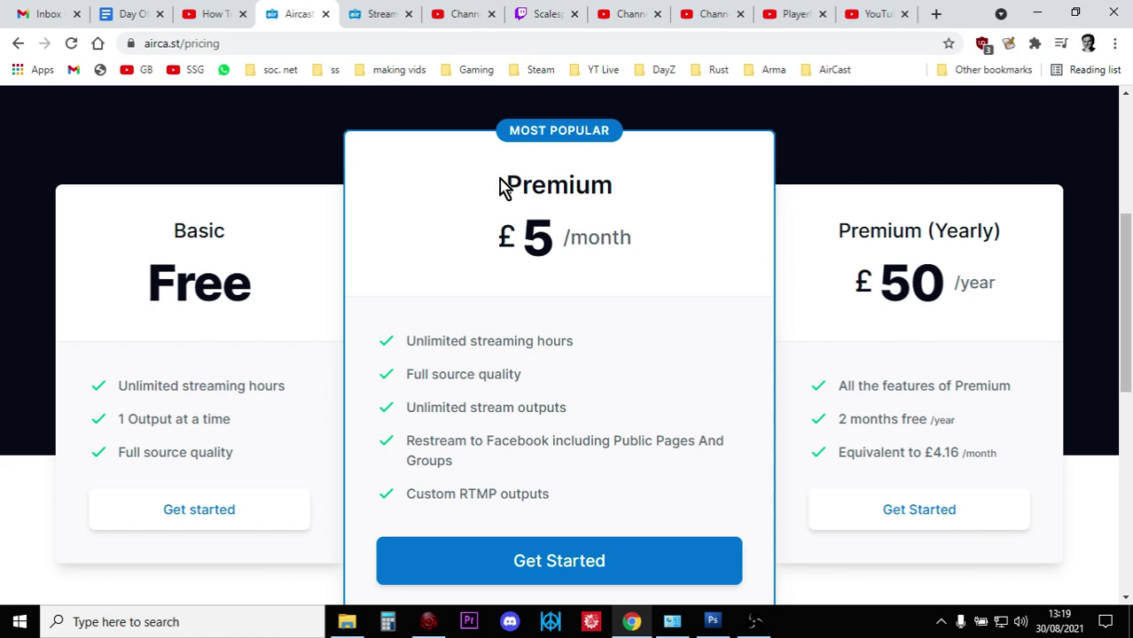
click(721, 16)
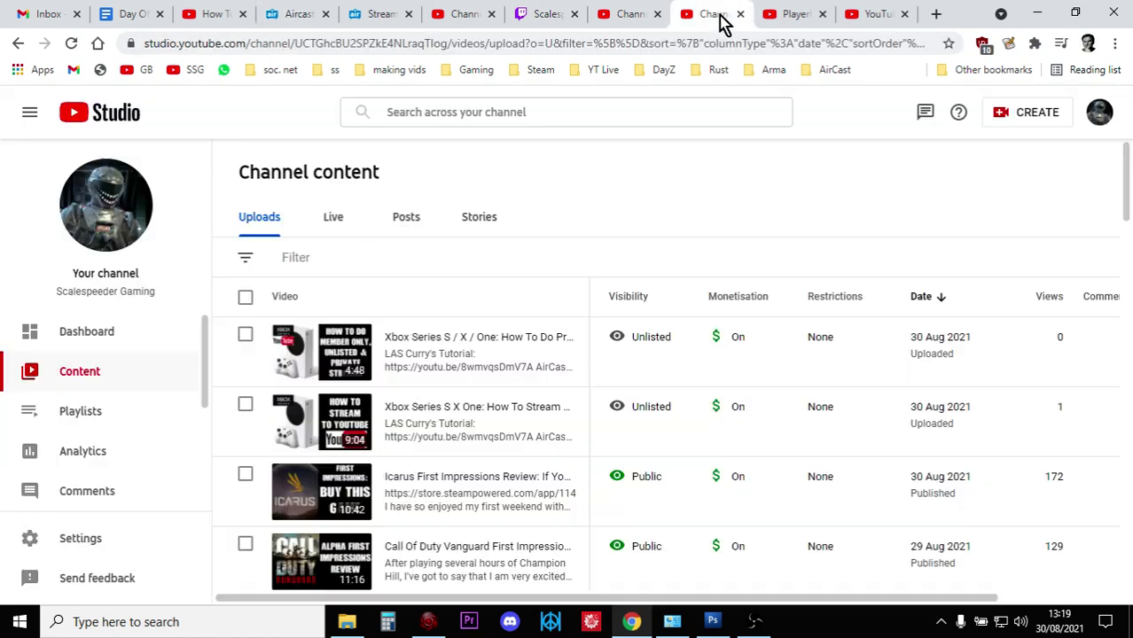
click(1025, 116)
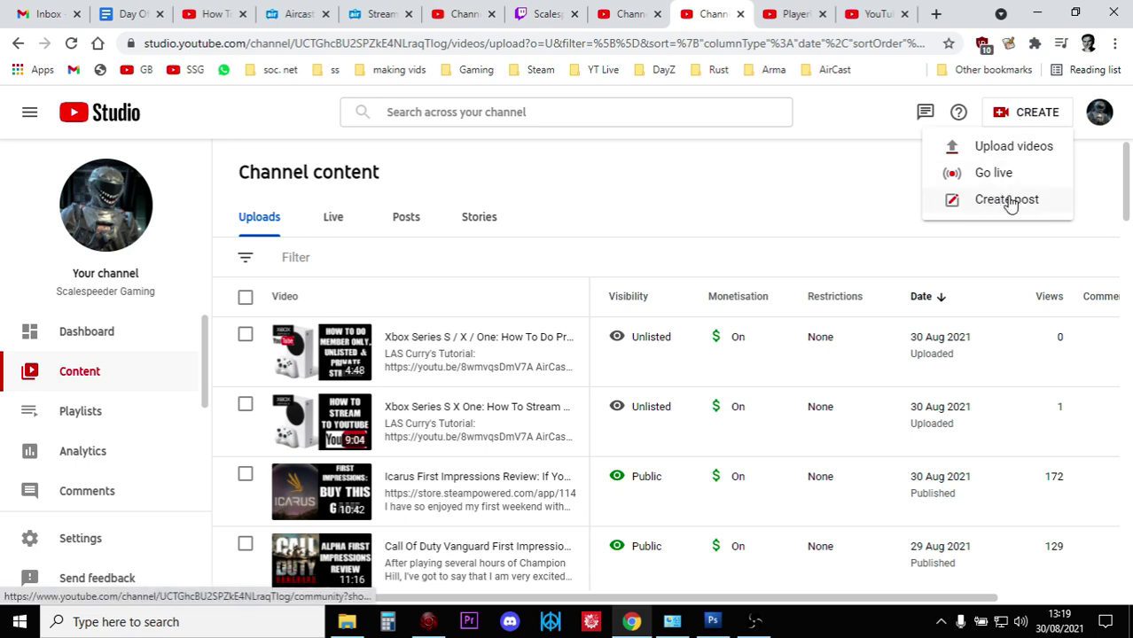
click(1000, 173)
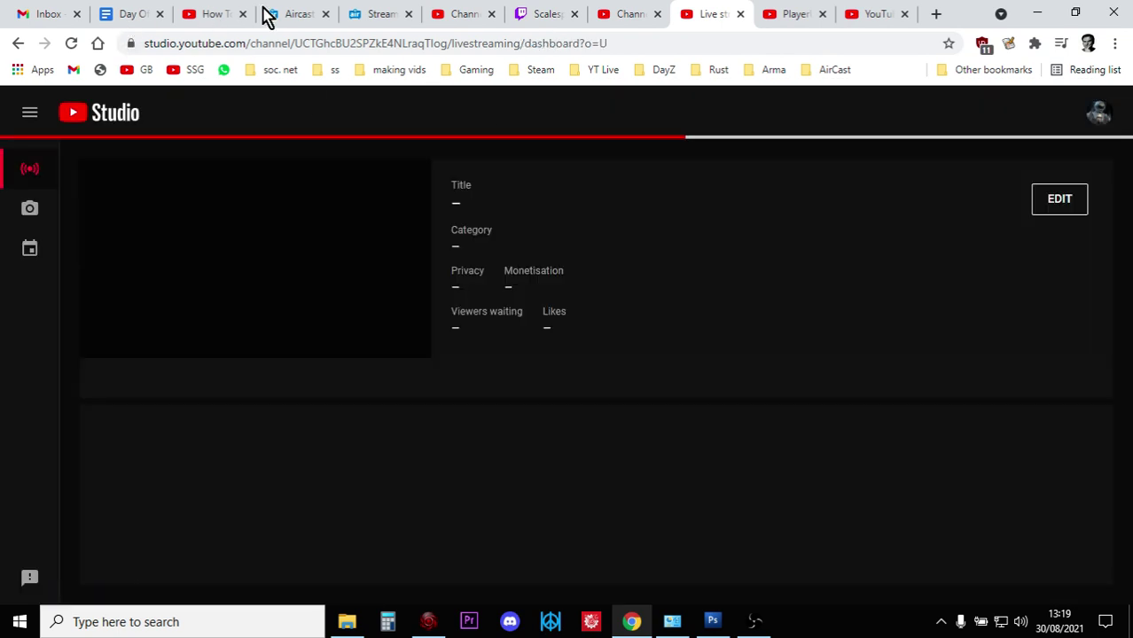
- View the YouTube tutorial page "How To Stream To Youtube On Xbox Series S [2021]"
click(213, 15)
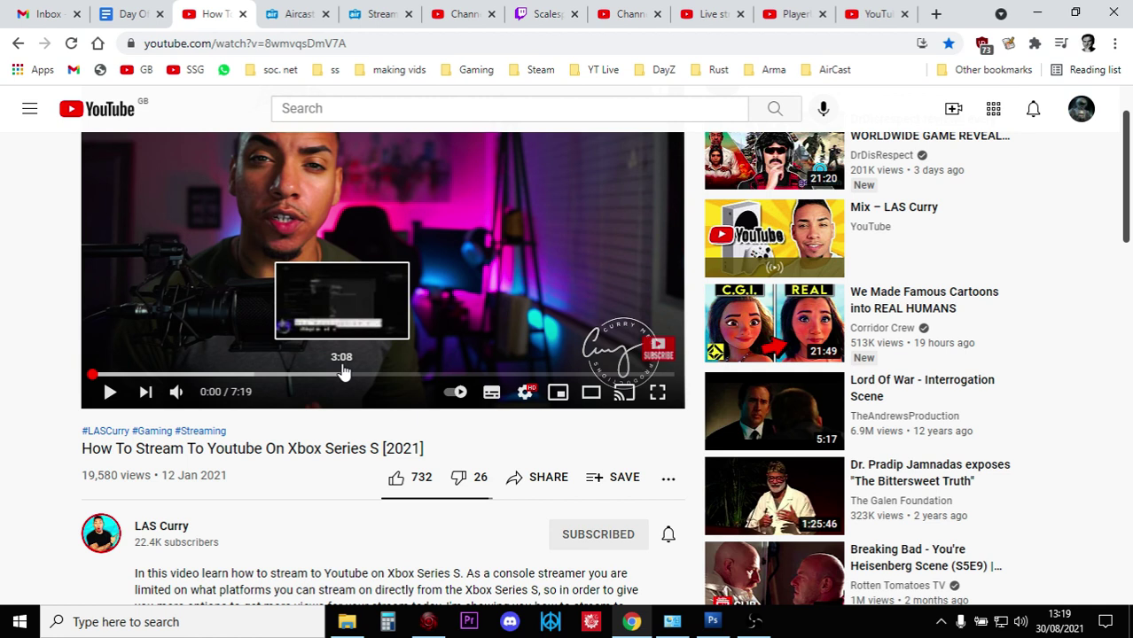
scroll(344, 372, up, 1)
scroll(346, 372, down, 1)
scroll(344, 372, up, 1)
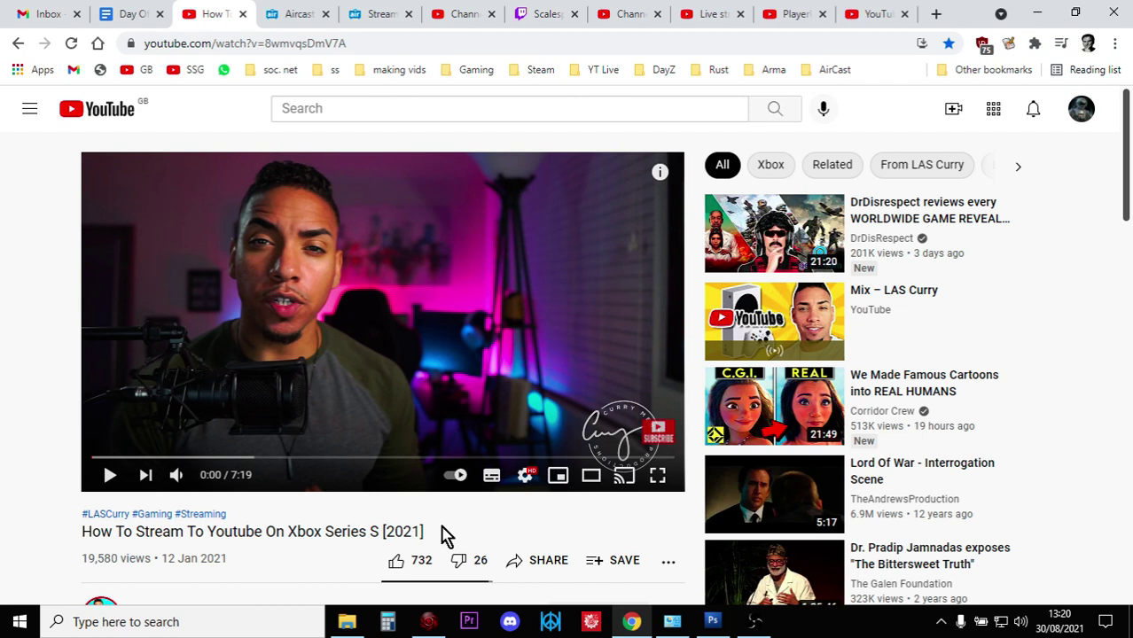
- Bring up the RECentral window to view the captured console screen and return to Chrome
mouse_move(431, 625)
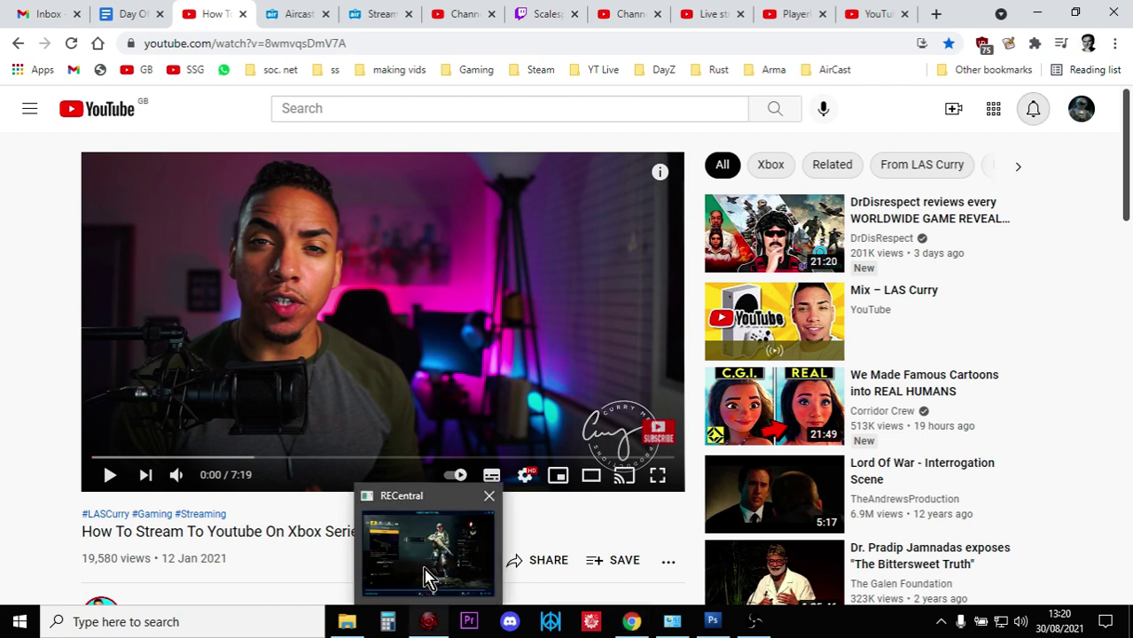
click(427, 577)
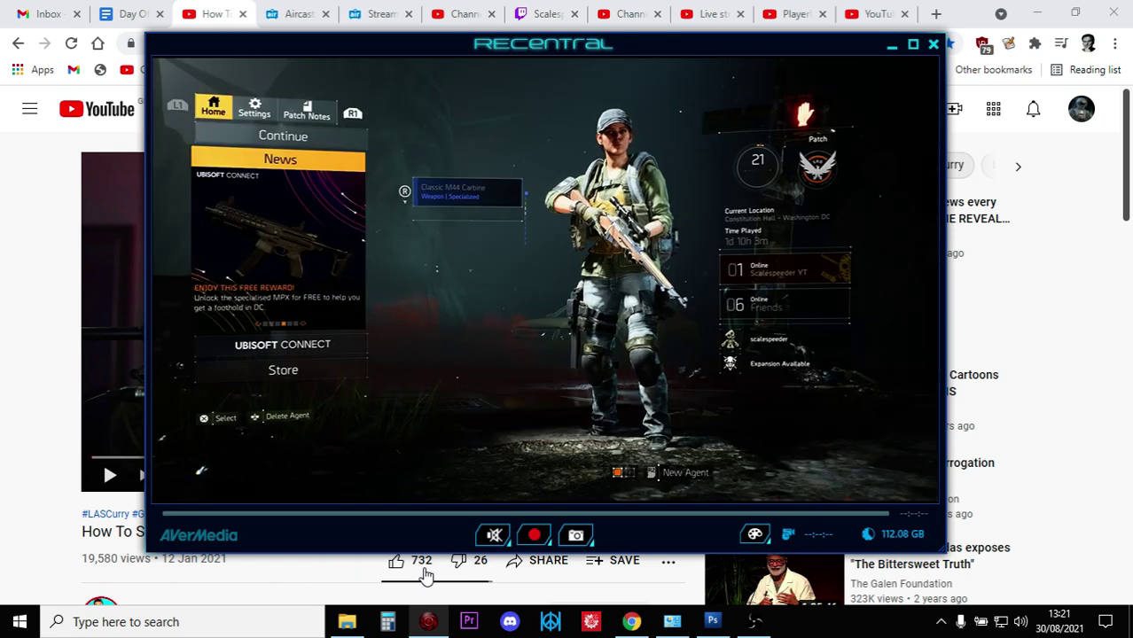
click(976, 327)
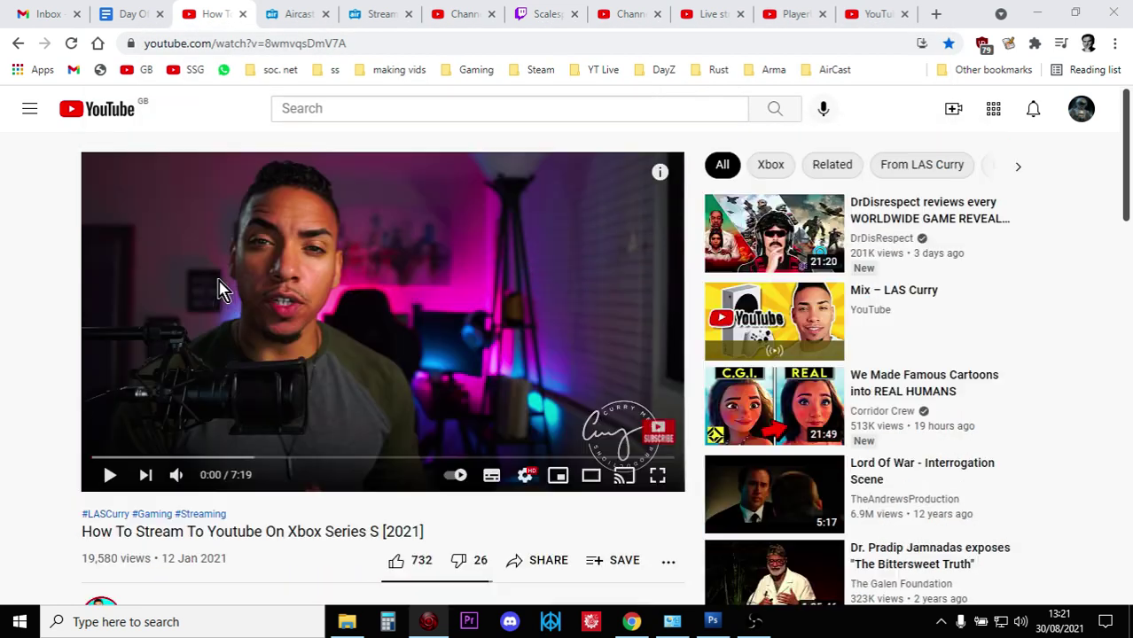
- Look over Aircast's YouTube destination in the Stream Profile and the stream key settings in YouTube Studio's live dashboard
click(283, 18)
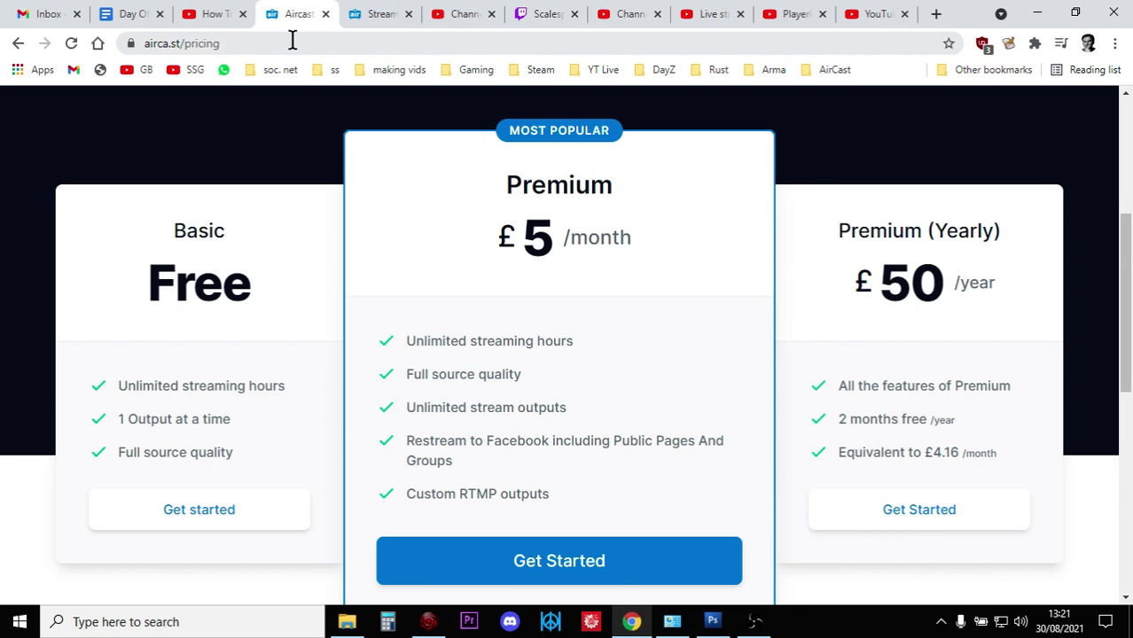
click(381, 18)
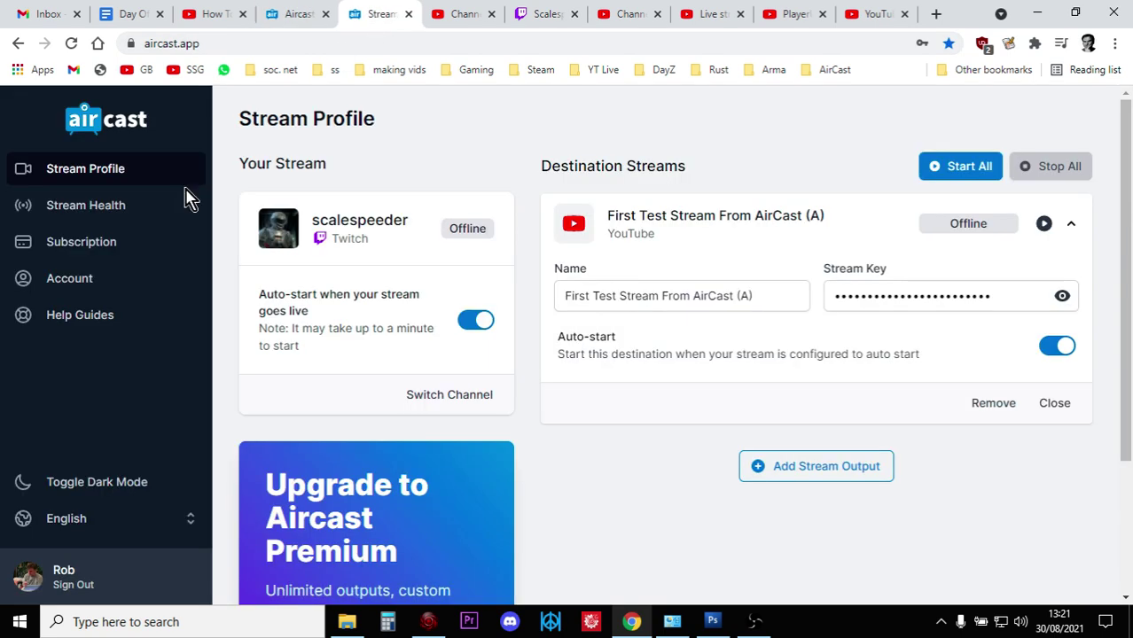
click(716, 16)
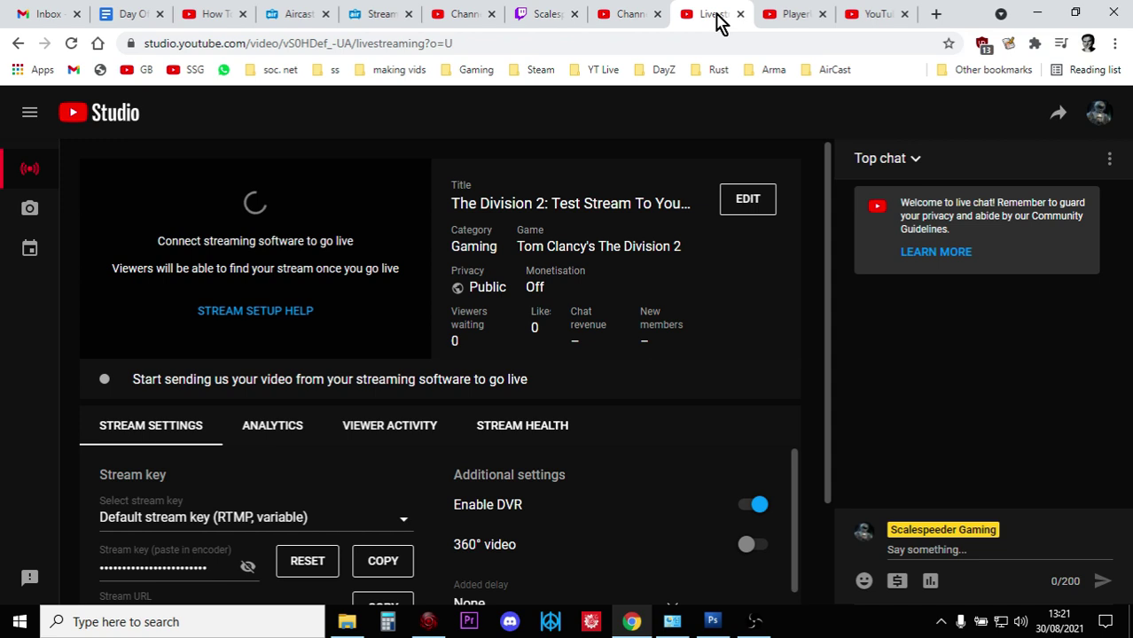
scroll(442, 317, down, 2)
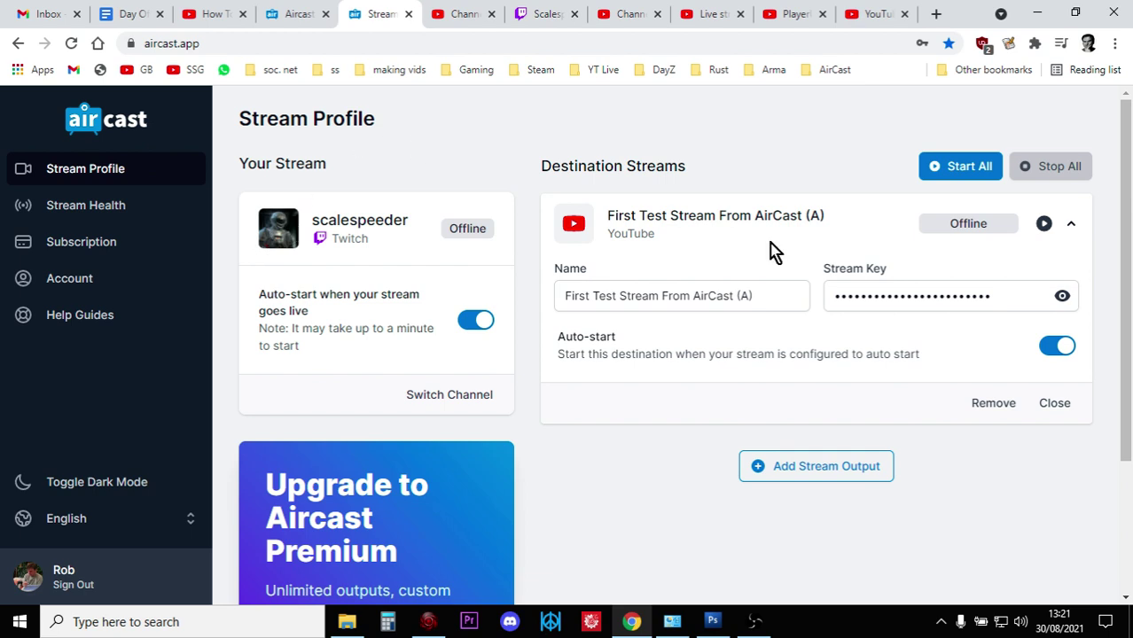
- Open the live stream's edit settings and review its visibility options, category, game title, thumbnail, playlists and audience details
click(784, 14)
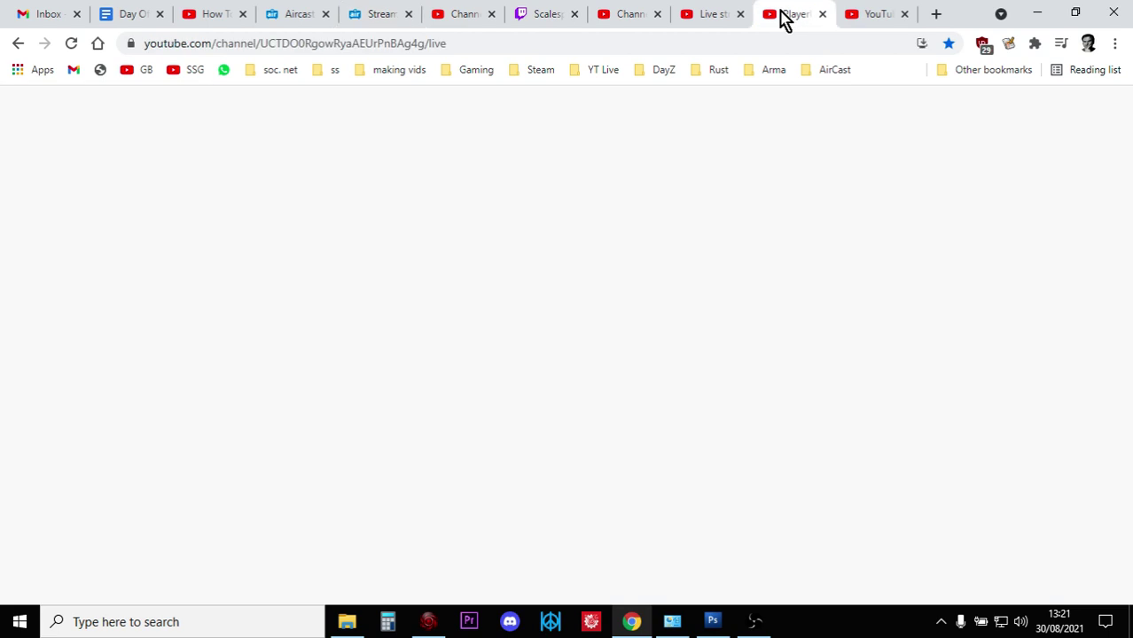
click(713, 18)
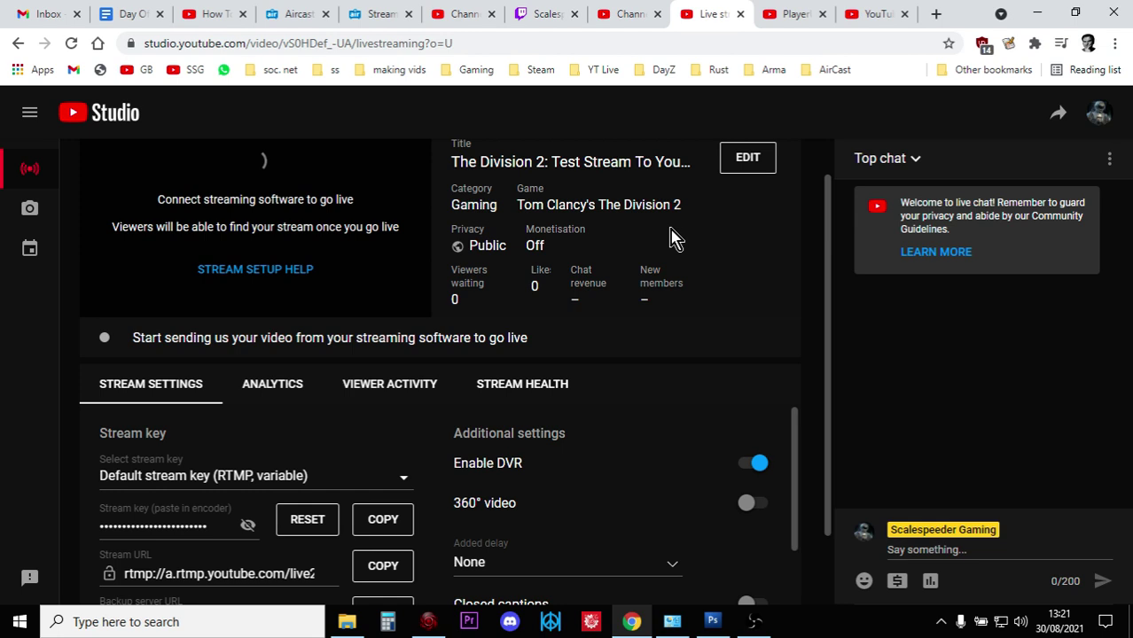
click(627, 184)
scroll(578, 319, down, 1)
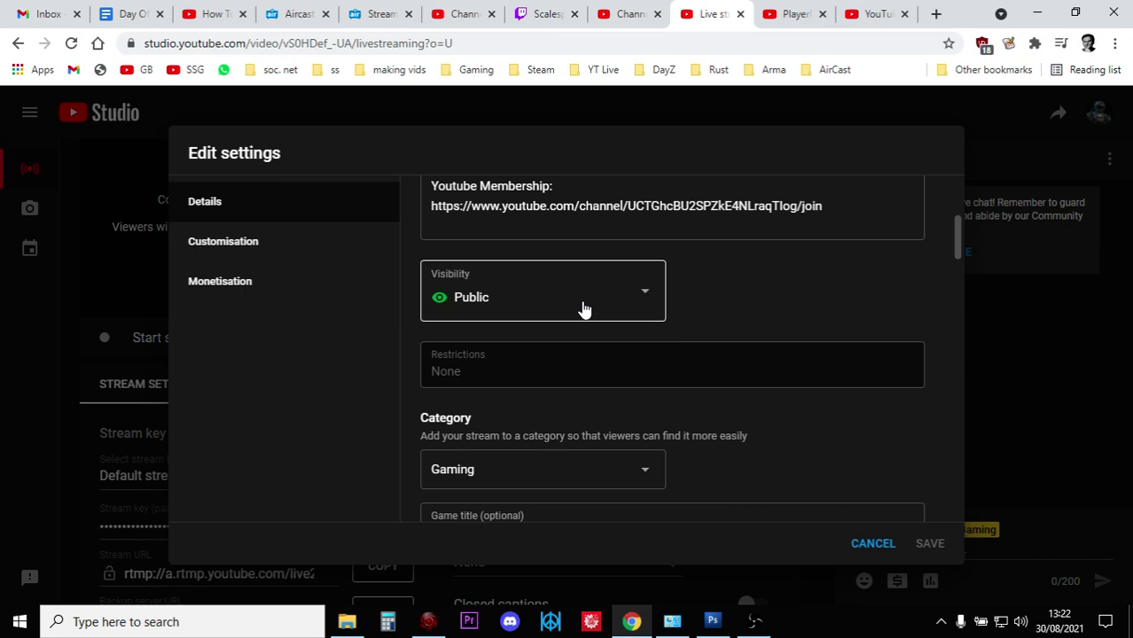
click(584, 309)
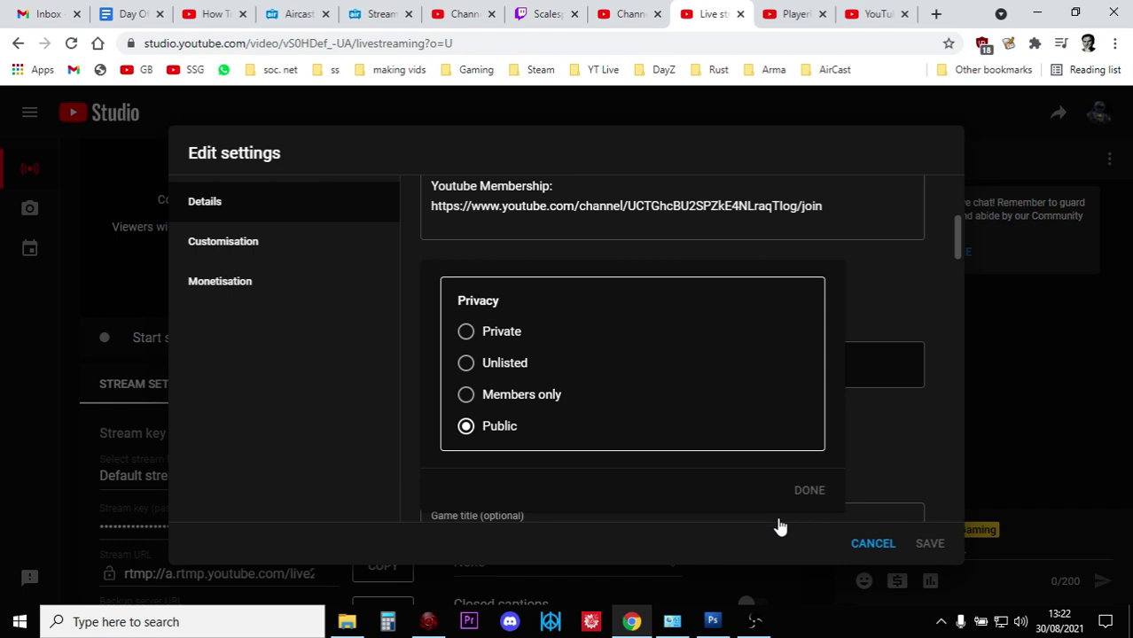
click(811, 493)
scroll(695, 385, down, 2)
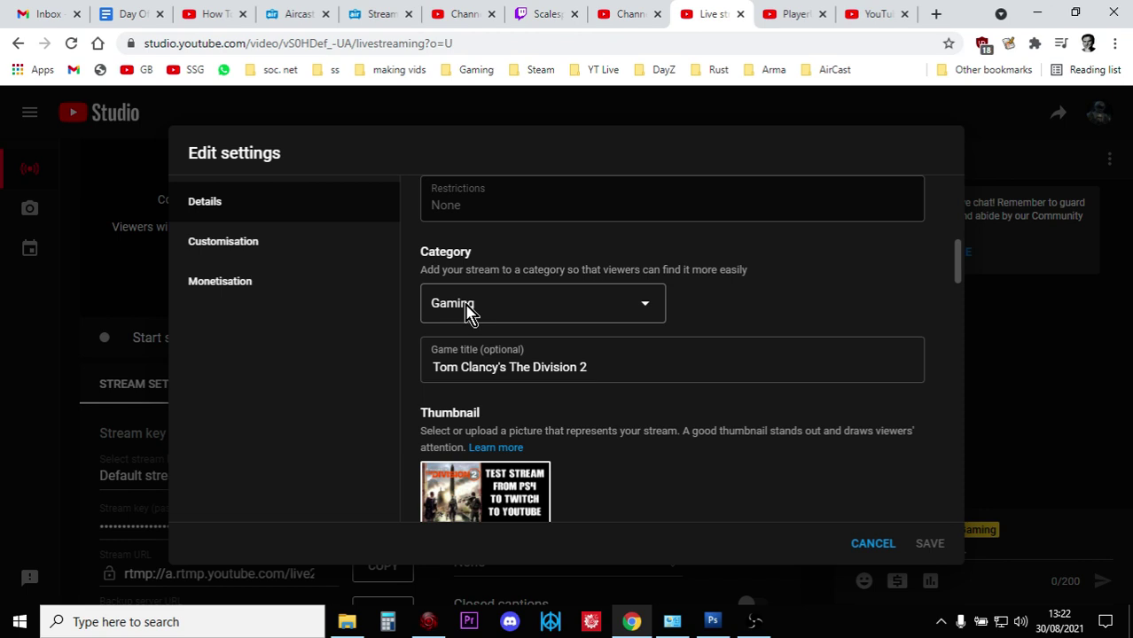
scroll(597, 374, down, 1)
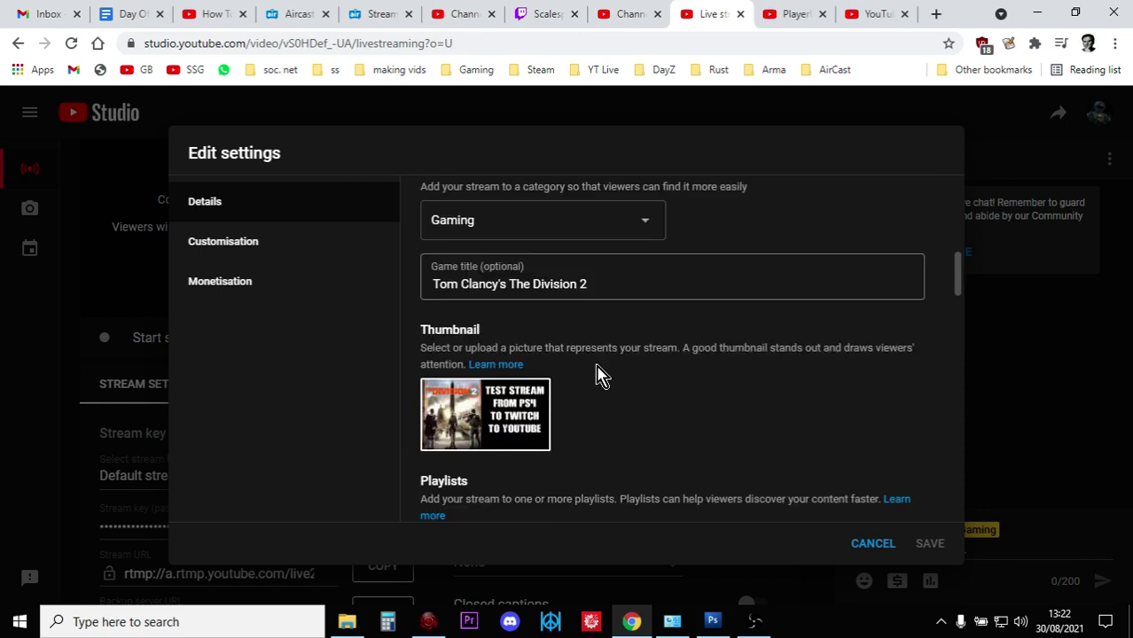
scroll(594, 350, down, 1)
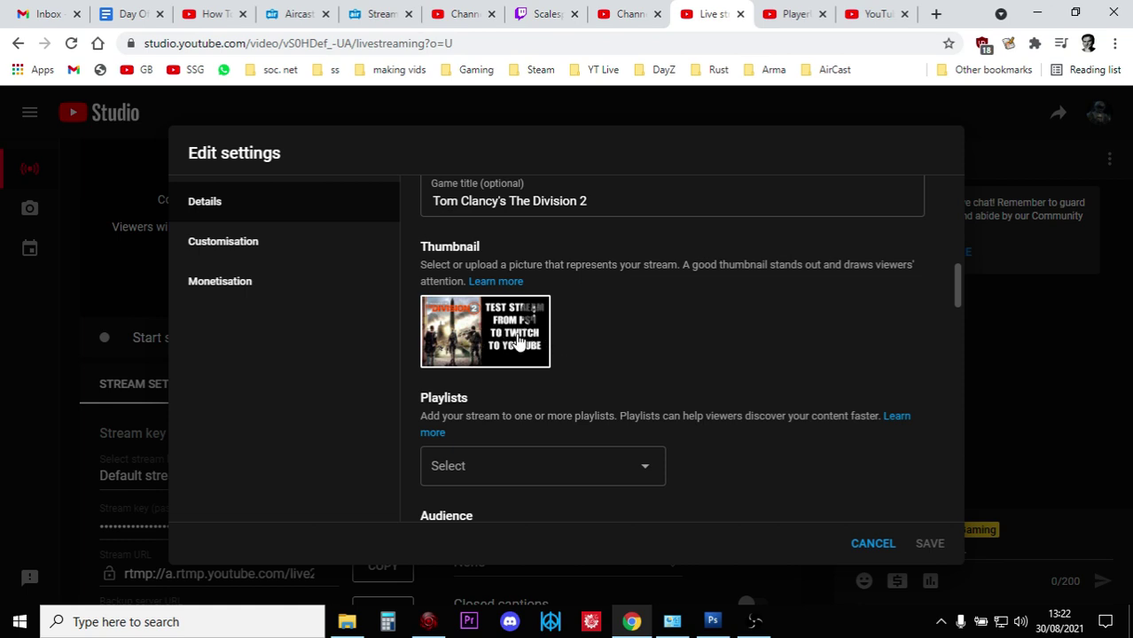
scroll(548, 337, down, 2)
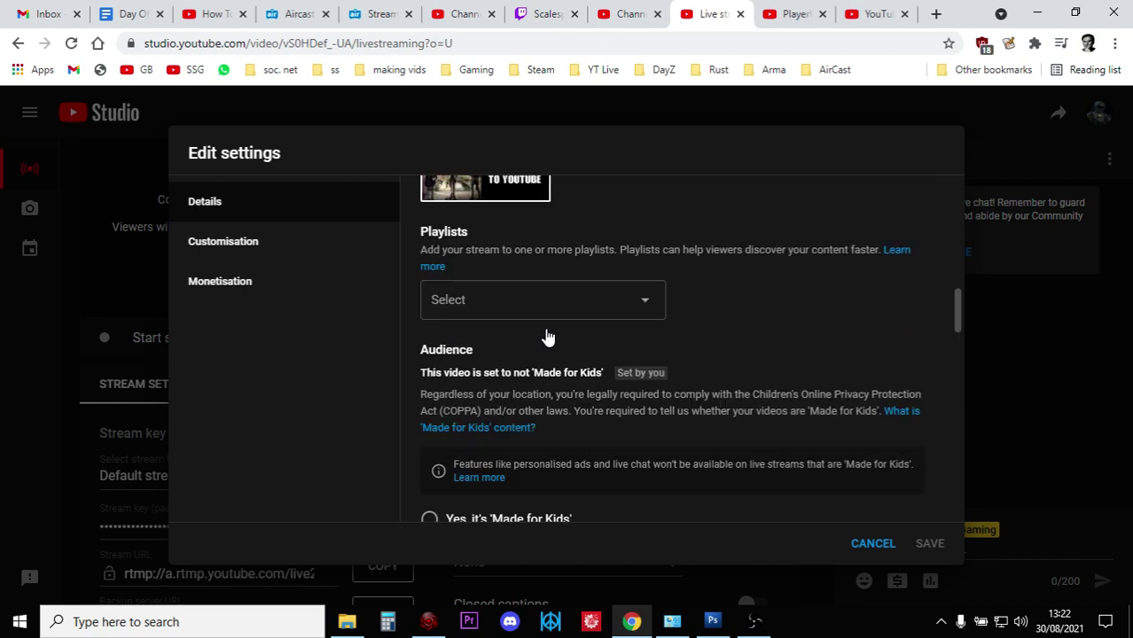
scroll(536, 327, down, 10)
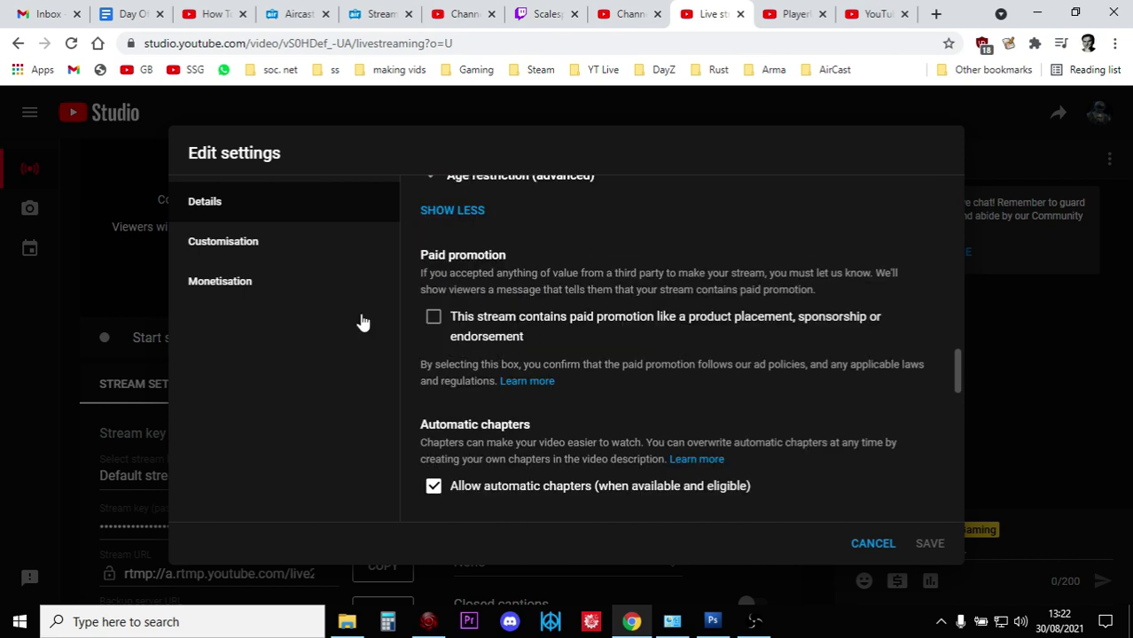
- Turn on monetisation for the live stream and save its settings
click(232, 286)
scroll(594, 341, up, 3)
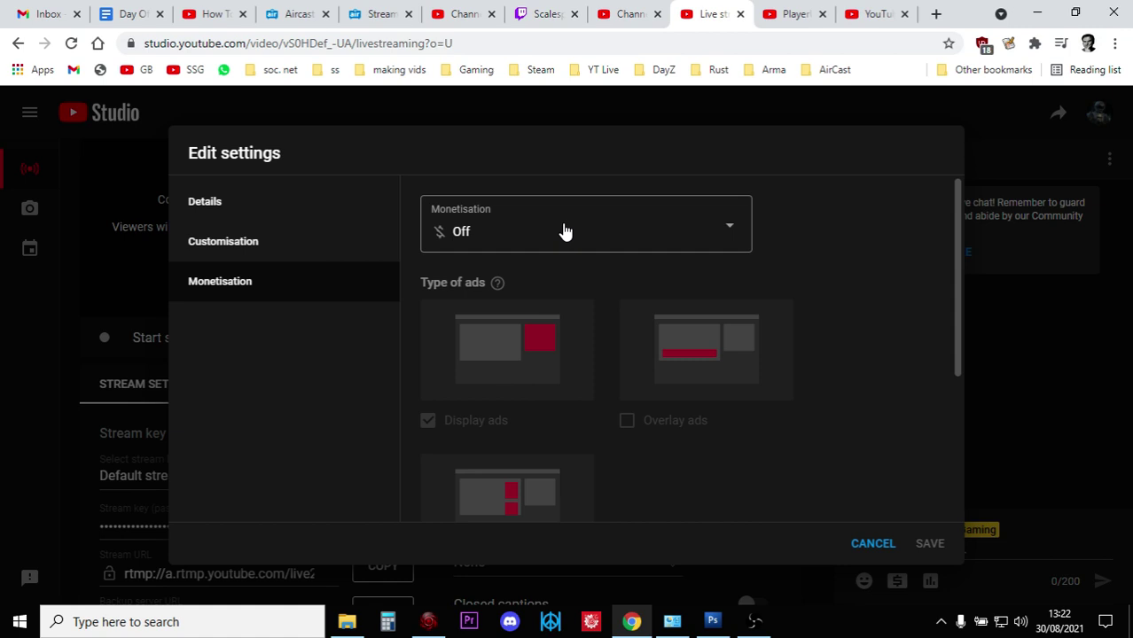
key(Escape)
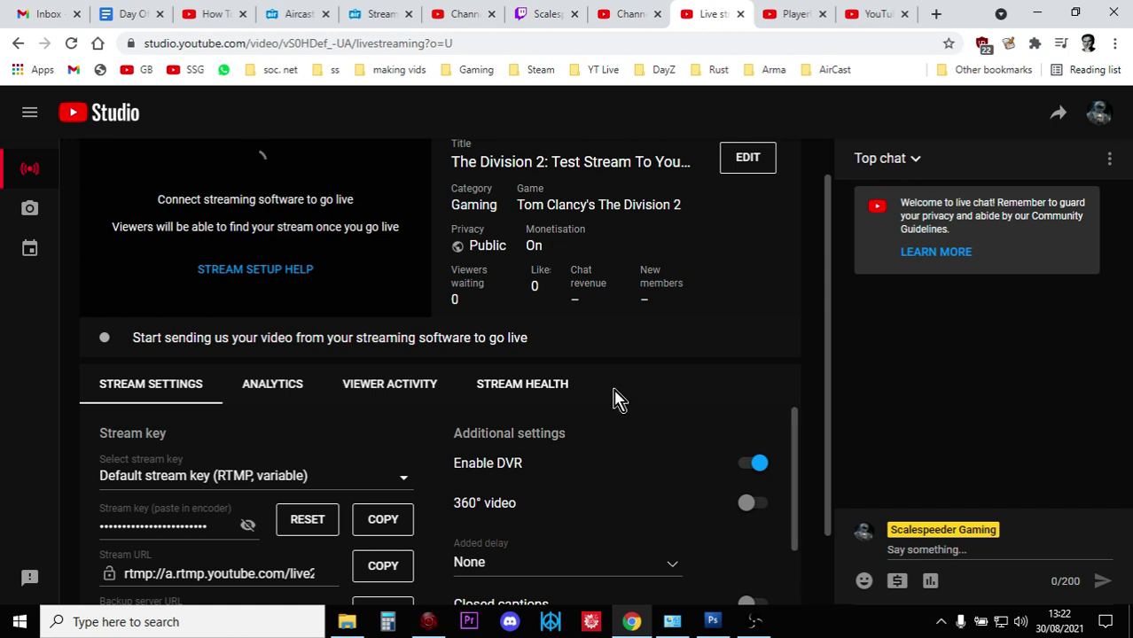
scroll(614, 397, up, 1)
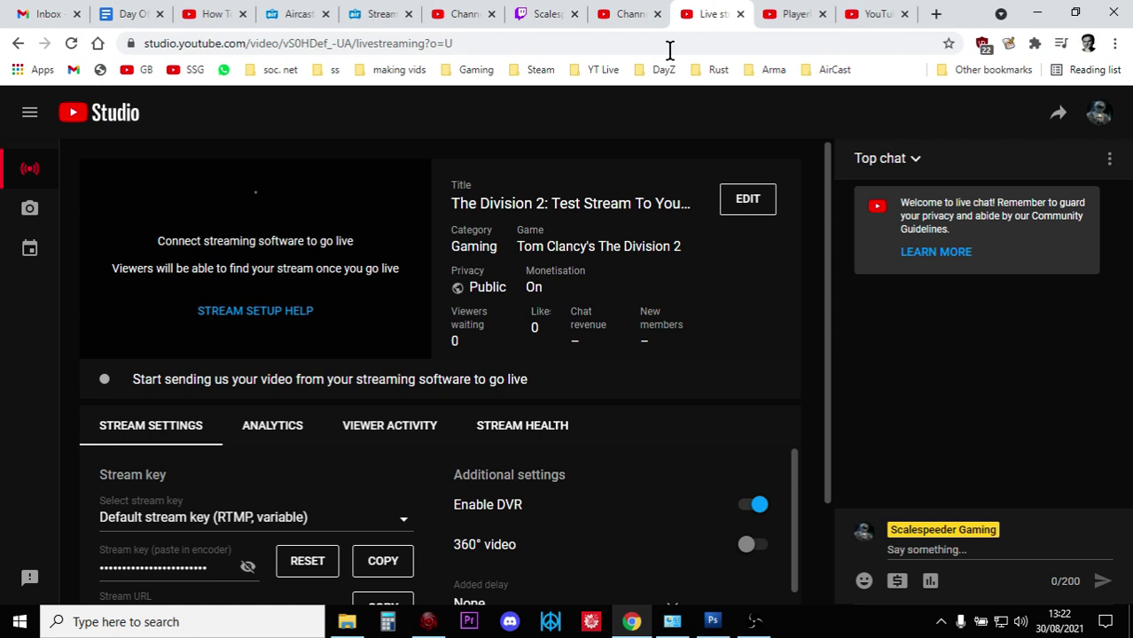
- Browse the live streams on the YouTube home page and on the PlayerUnknown's Battlegrounds game channel
key(ctrl+9)
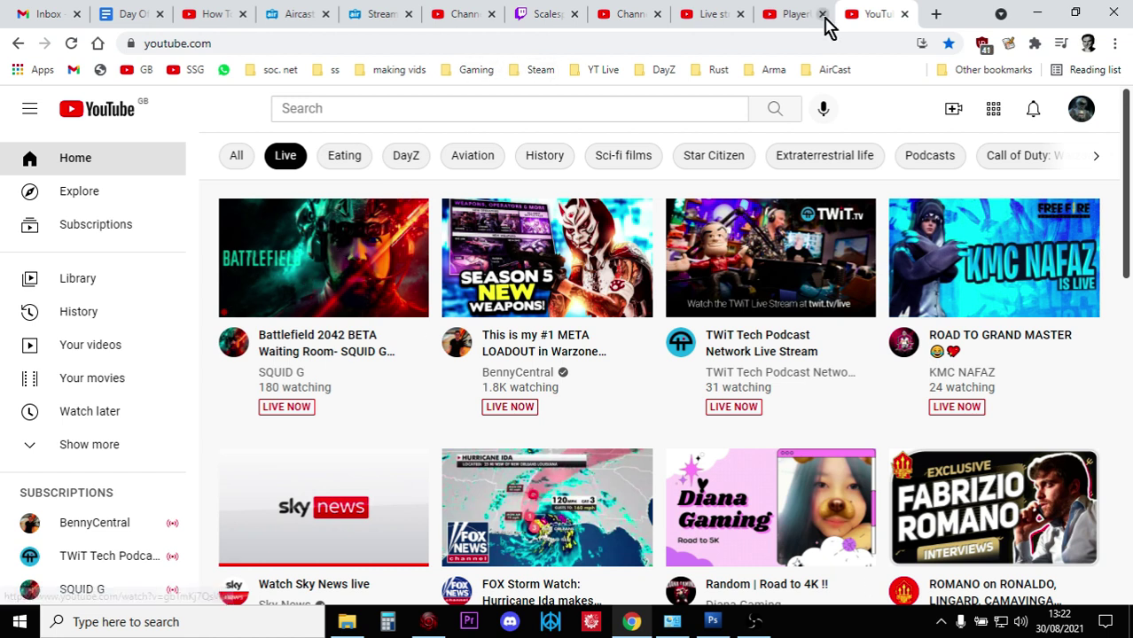
click(794, 14)
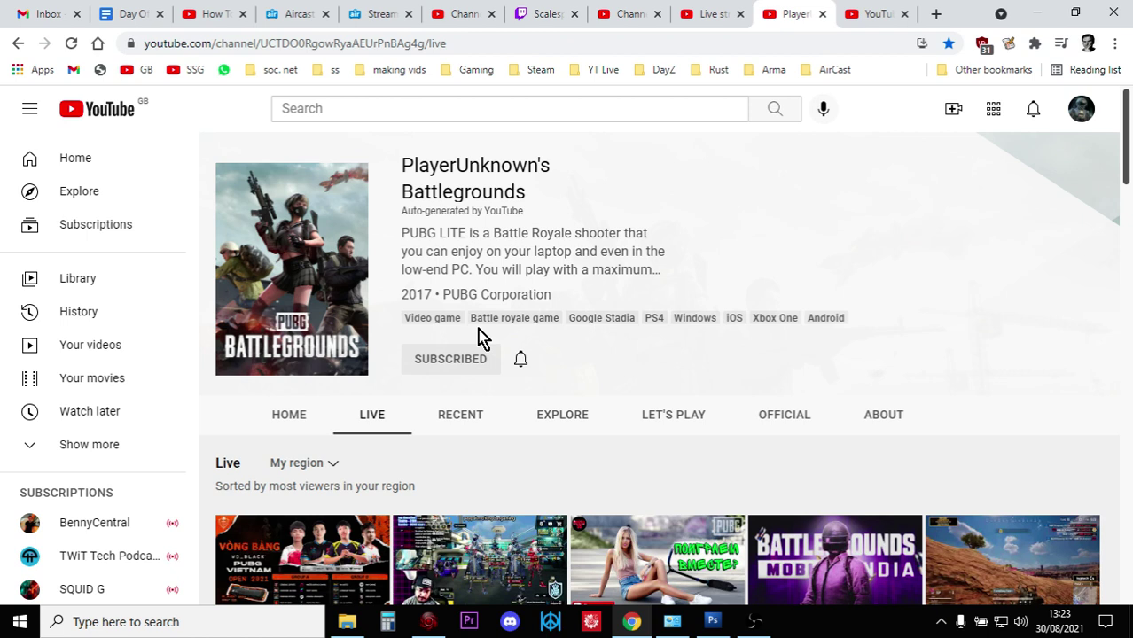
scroll(447, 301, down, 3)
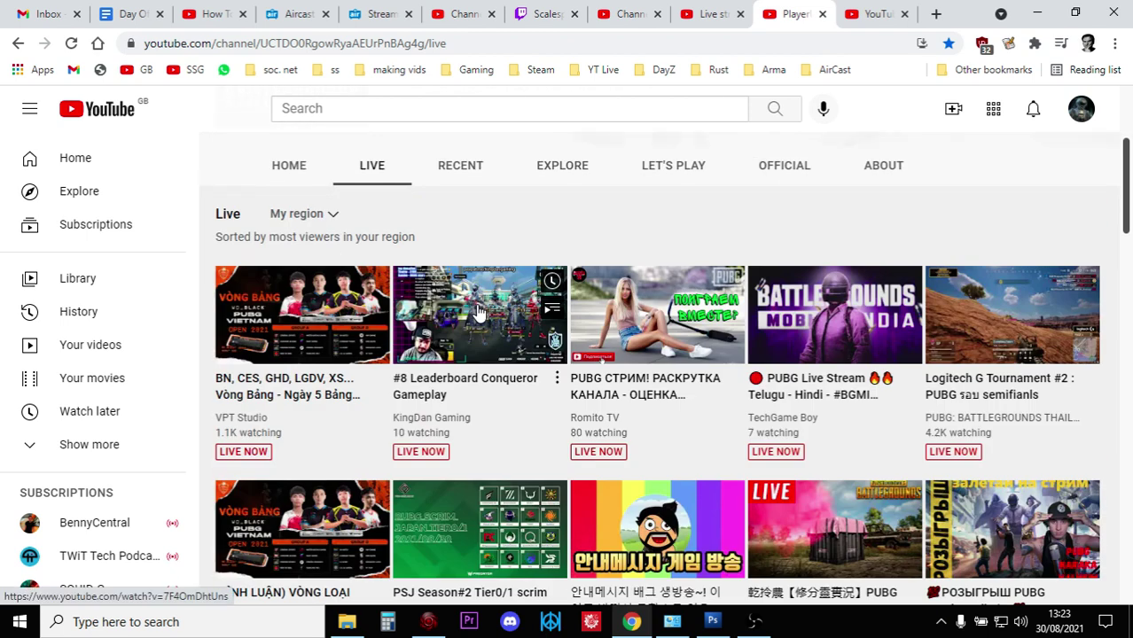
scroll(477, 312, up, 3)
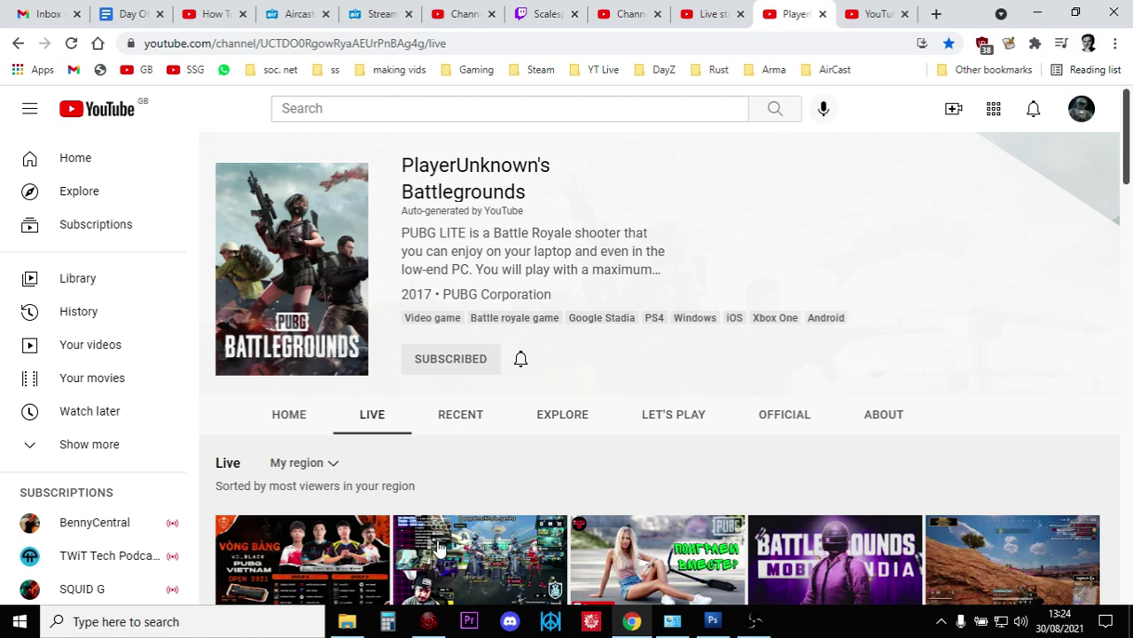
- Check the console's Broadcast Gameplay service choice in RECentral, minimise it and return to YouTube Studio's live stream dashboard
click(428, 621)
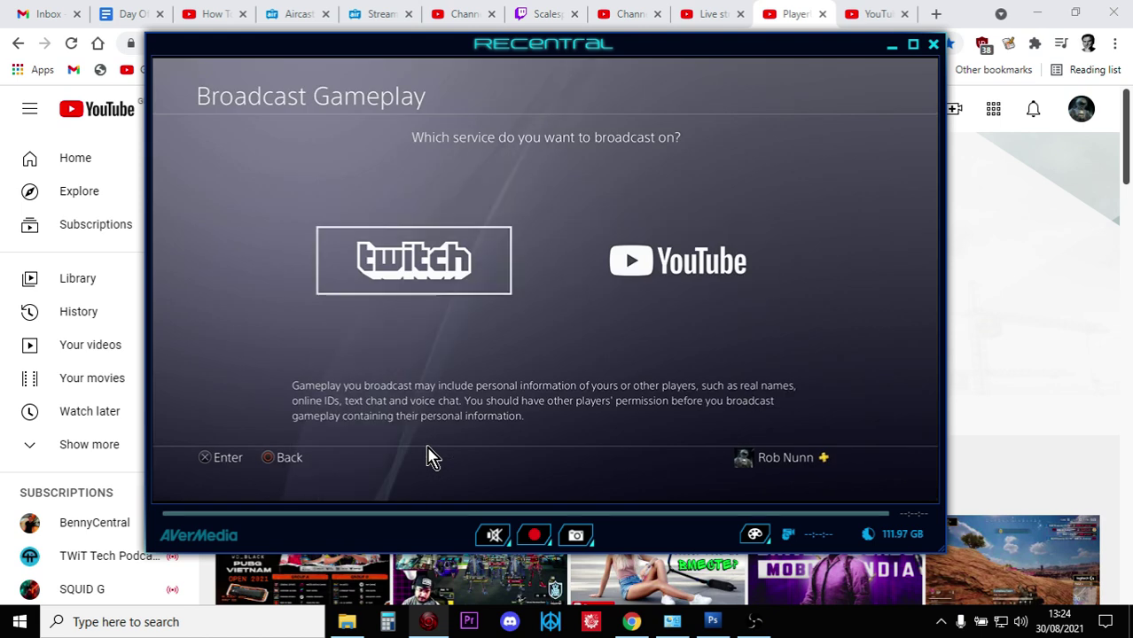
click(891, 44)
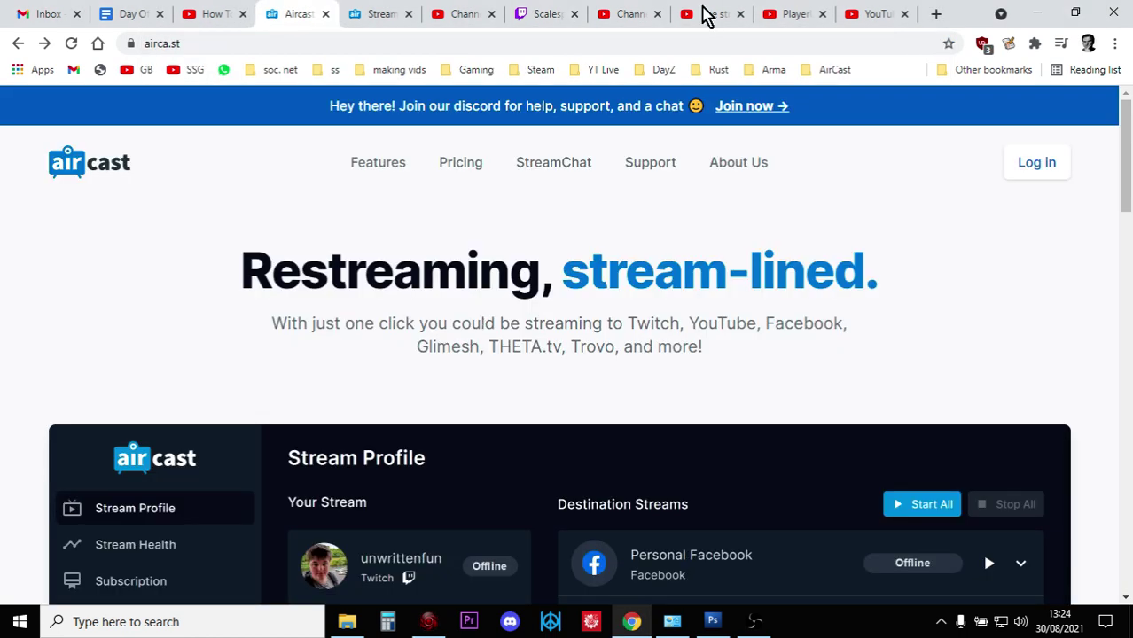
click(707, 16)
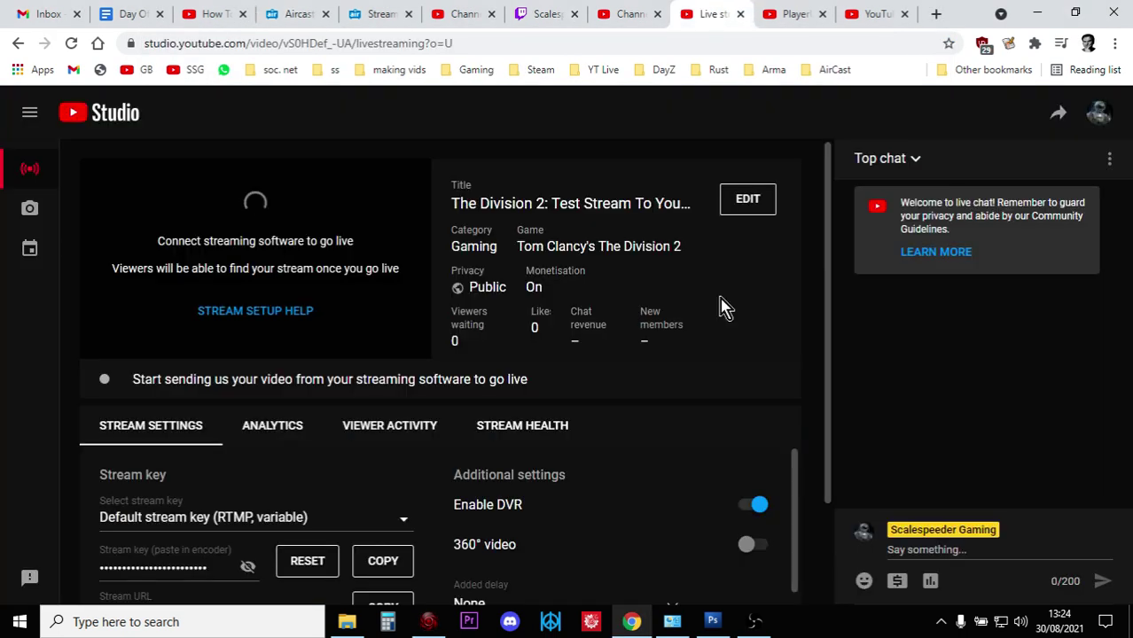